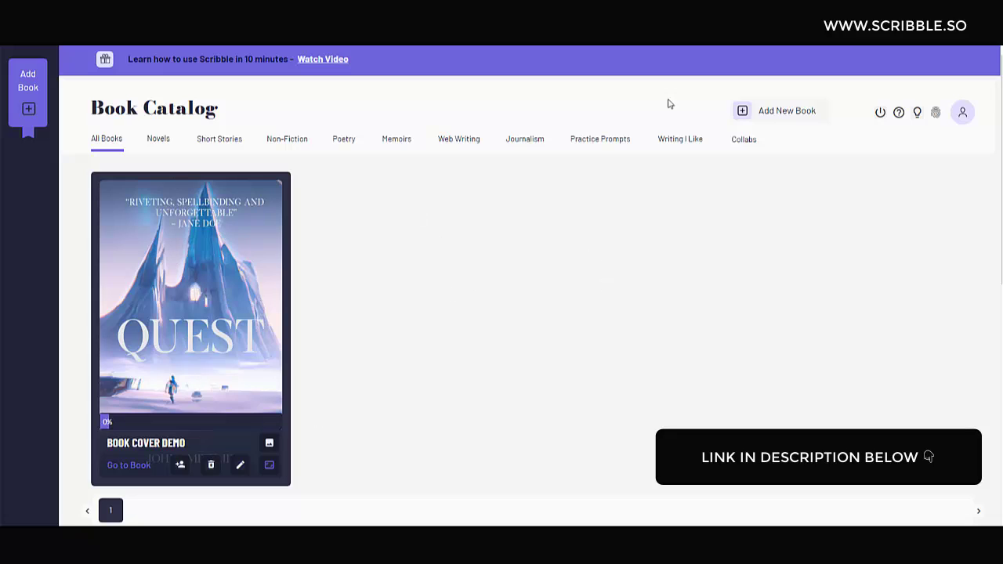
# Start a new book named 'Book Cover Demo 2' and move into its AI cover prompt field.
pyautogui.click(779, 114)
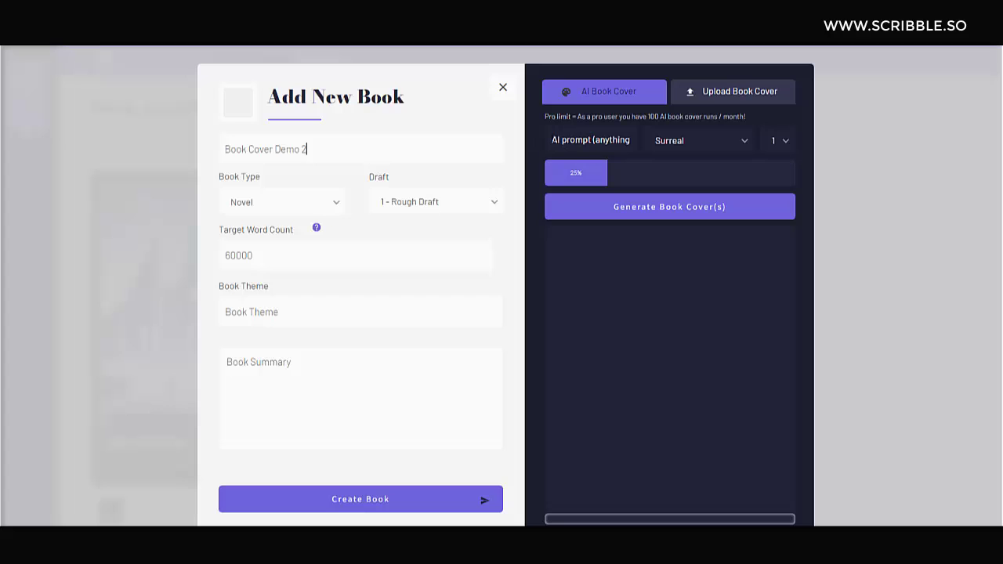
pyautogui.click(563, 142)
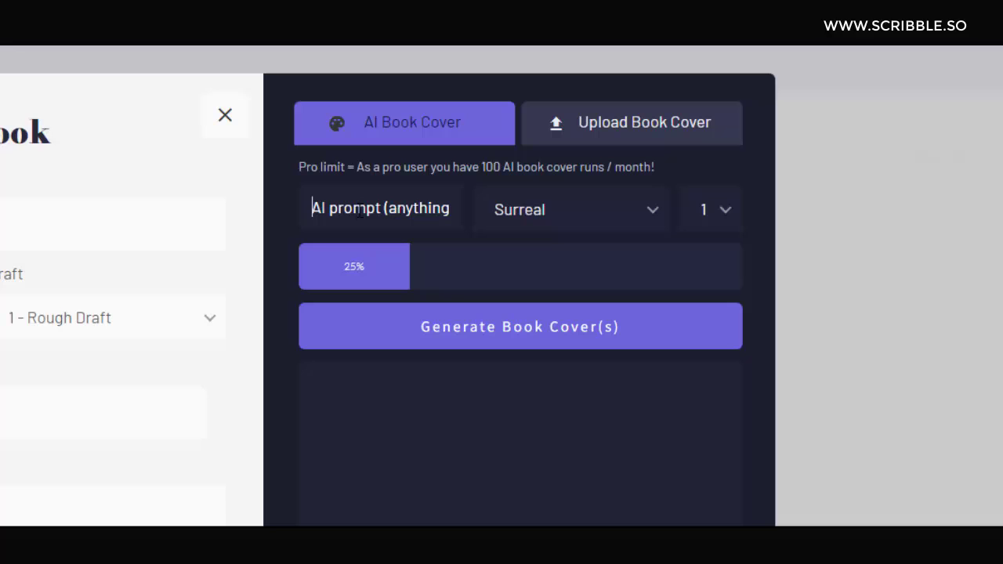
# Request 5 Surreal-style covers from the prompt 'futuristic town in the mountains, winter'.
pyautogui.write('f')
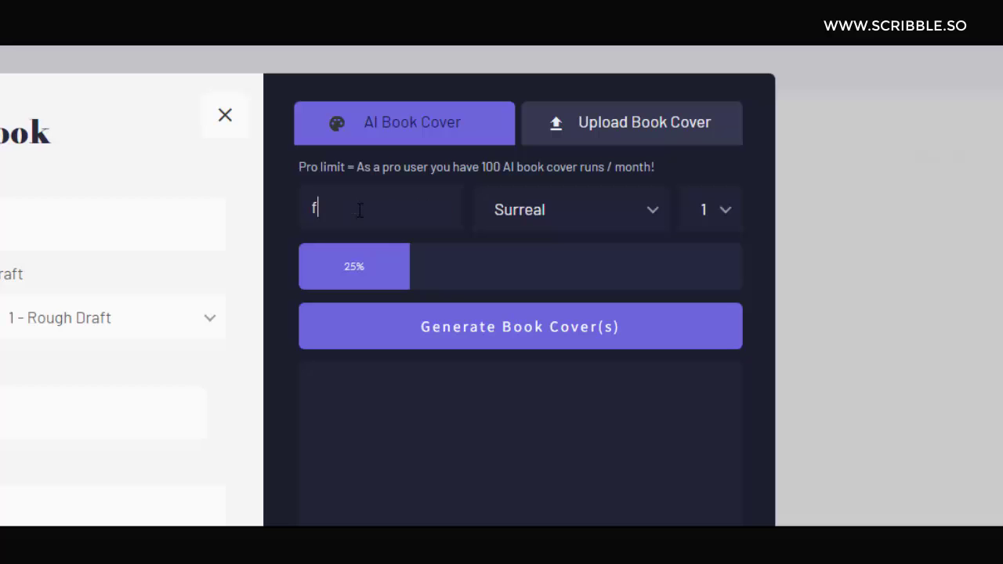
pyautogui.write('uturistic town in the m')
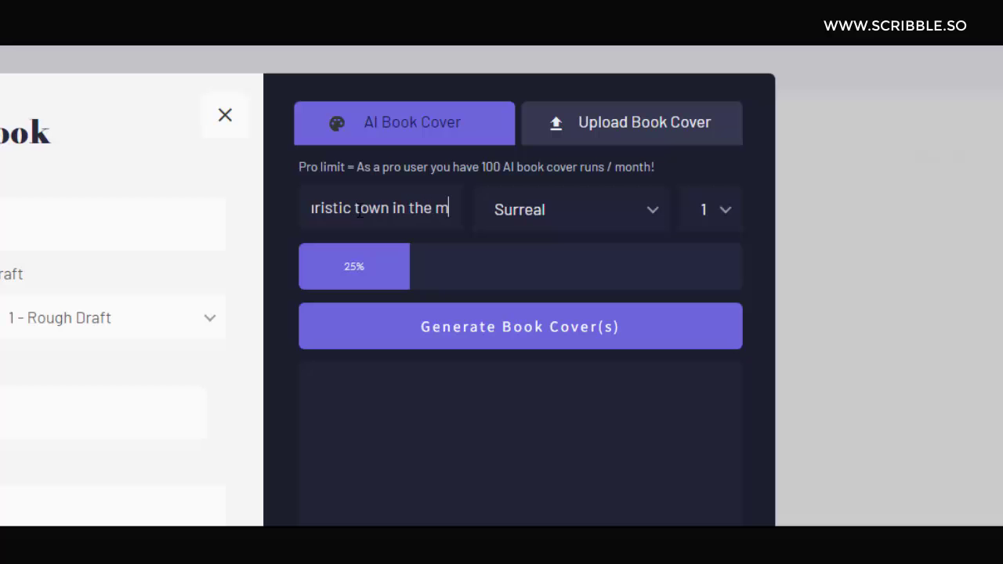
pyautogui.write('ountains, winter')
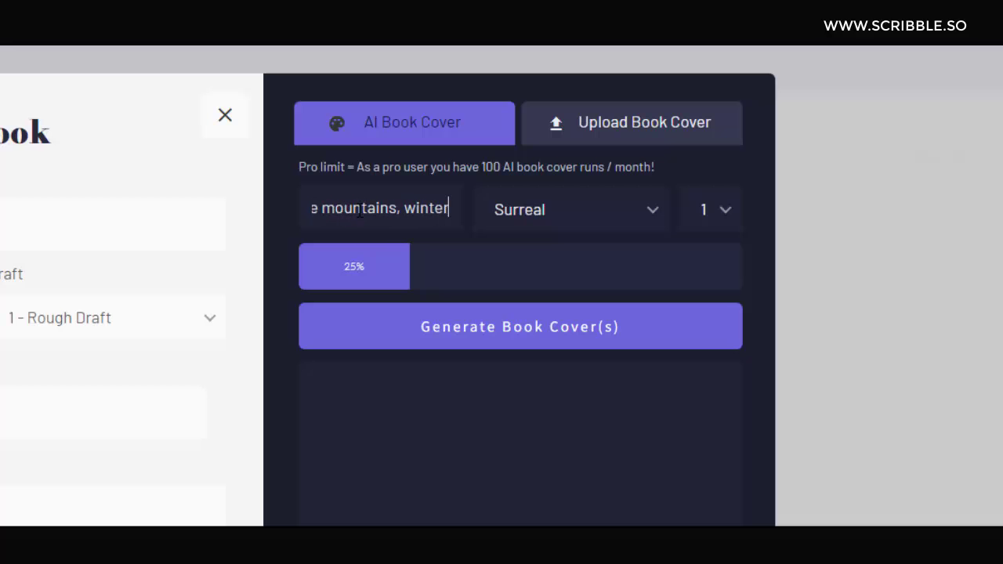
pyautogui.click(570, 224)
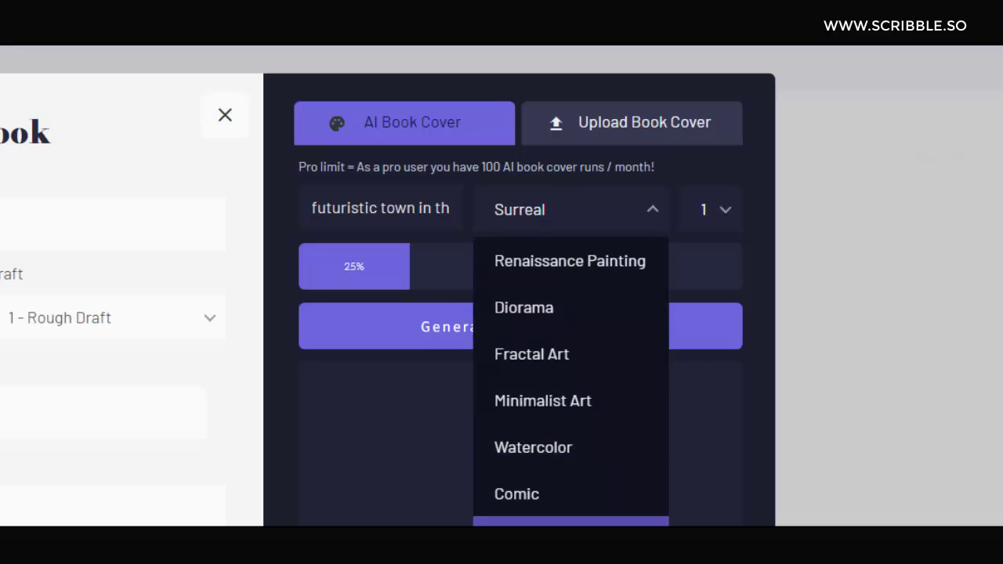
pyautogui.click(729, 298)
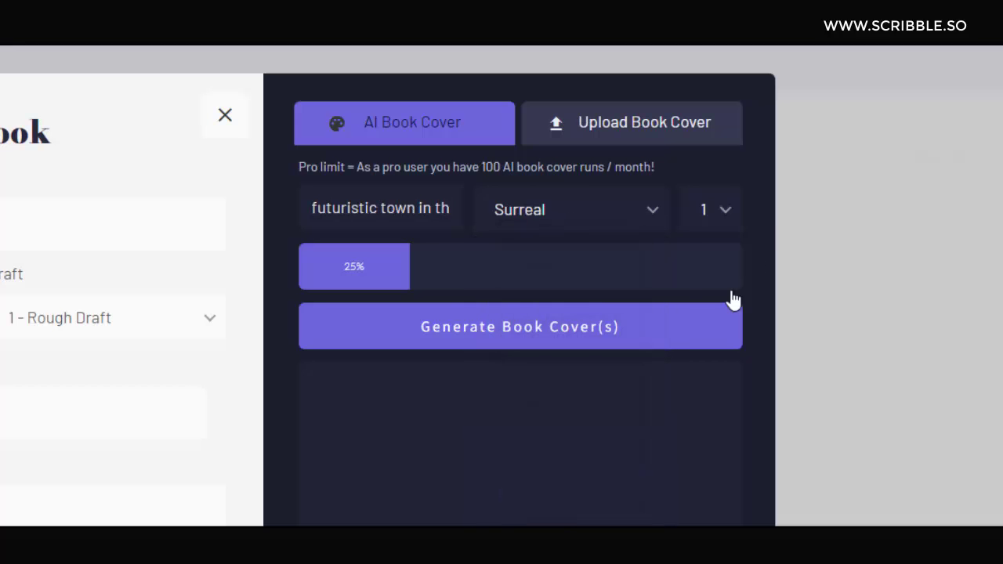
pyautogui.click(700, 213)
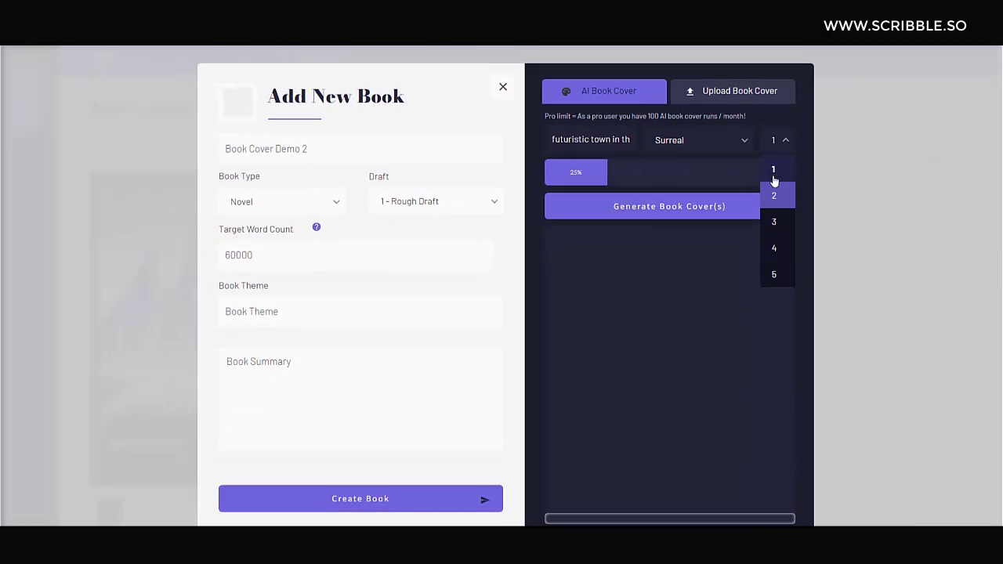
pyautogui.click(766, 177)
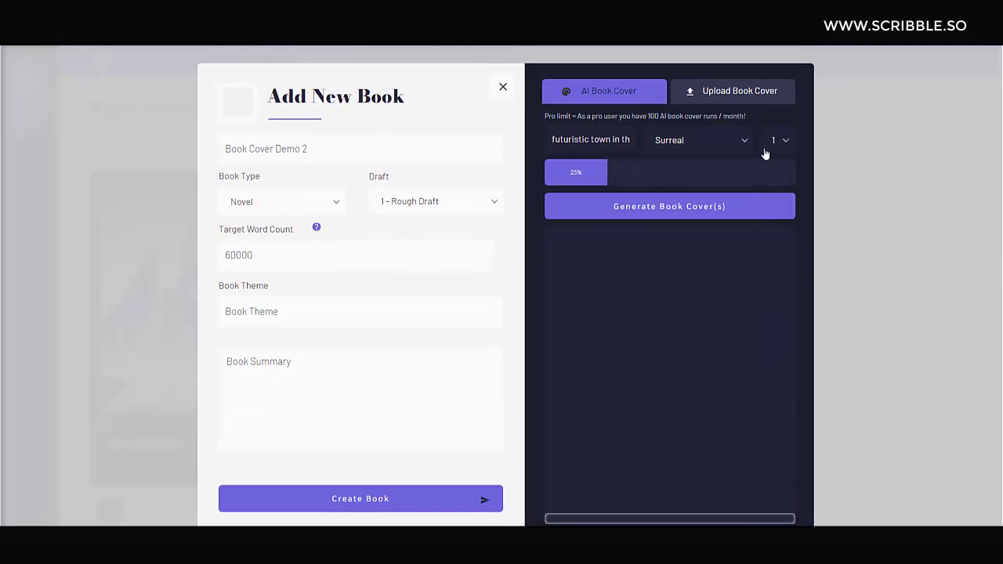
pyautogui.click(773, 141)
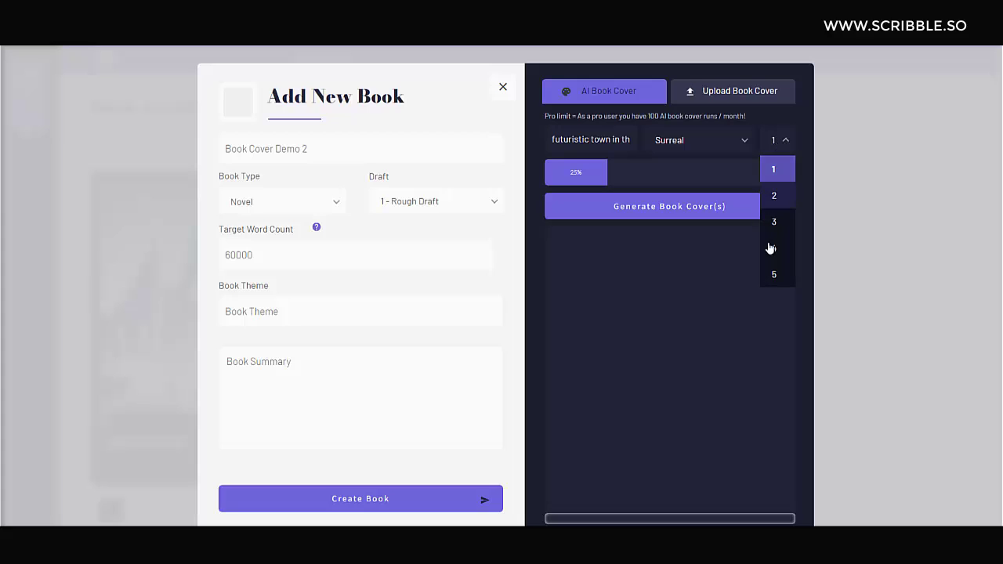
pyautogui.click(775, 279)
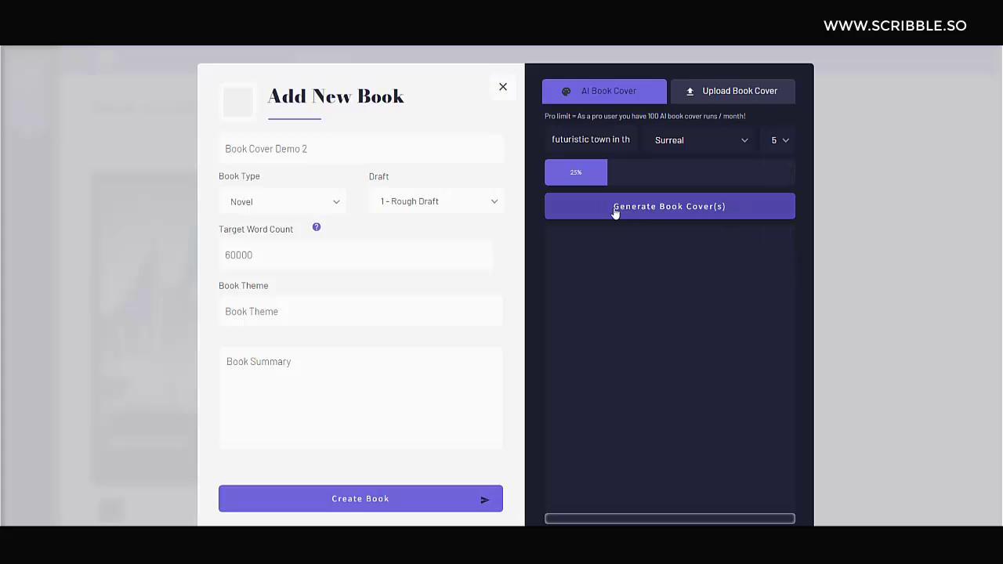
# Generate the covers and select the purple snowy futuristic city image as the cover.
pyautogui.click(655, 208)
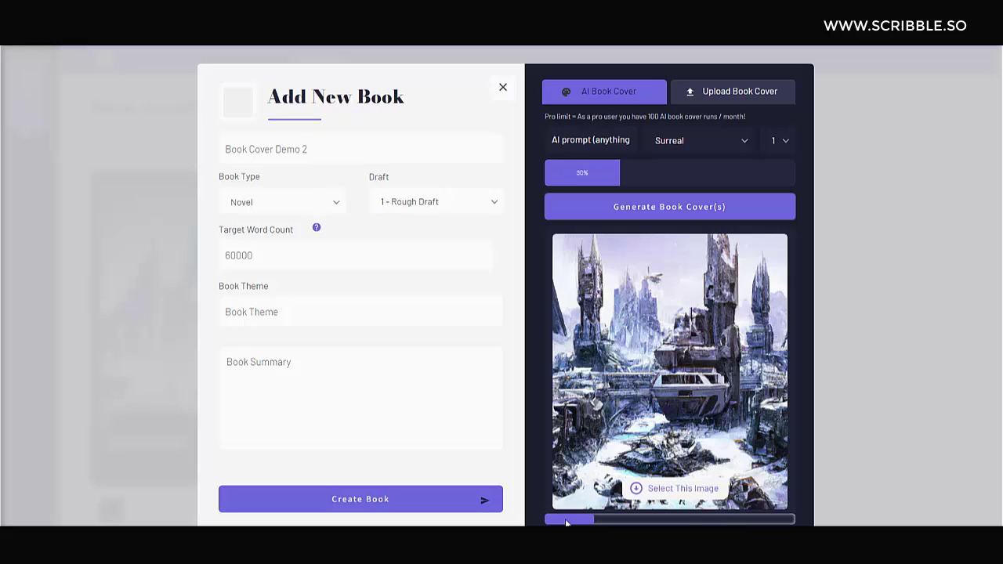
pyautogui.moveTo(567, 523); pyautogui.dragTo(764, 518)
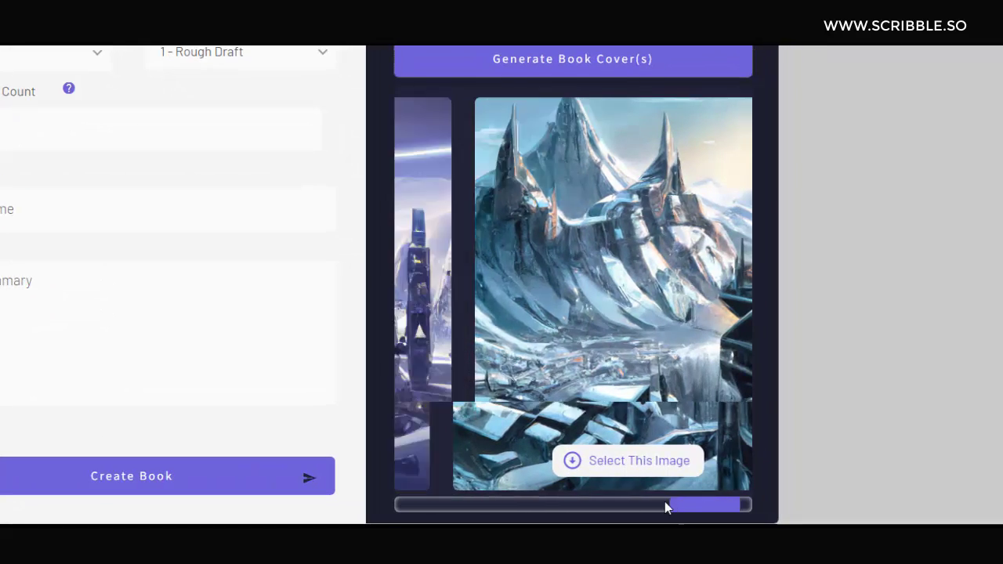
pyautogui.click(664, 503)
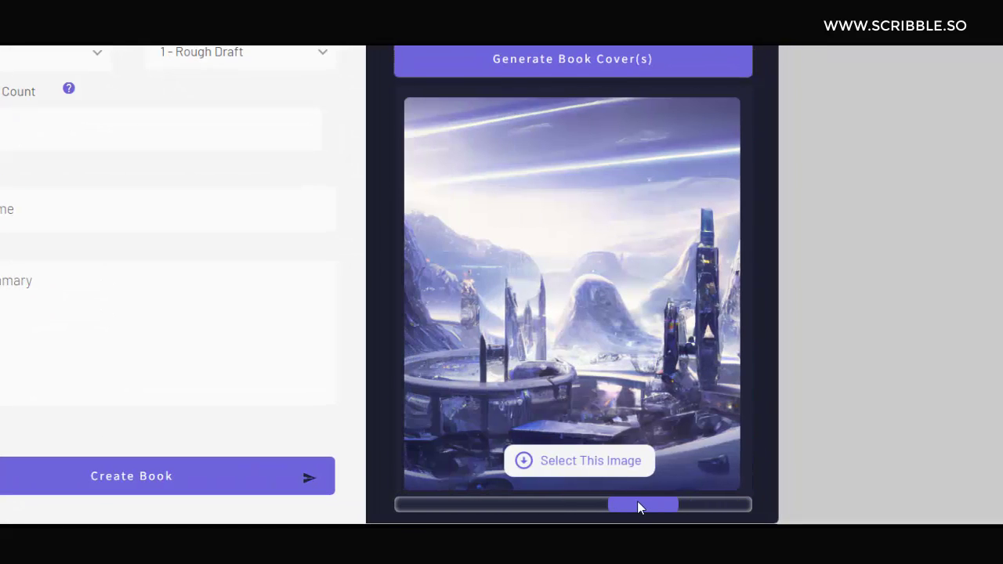
pyautogui.moveTo(637, 501); pyautogui.dragTo(635, 502)
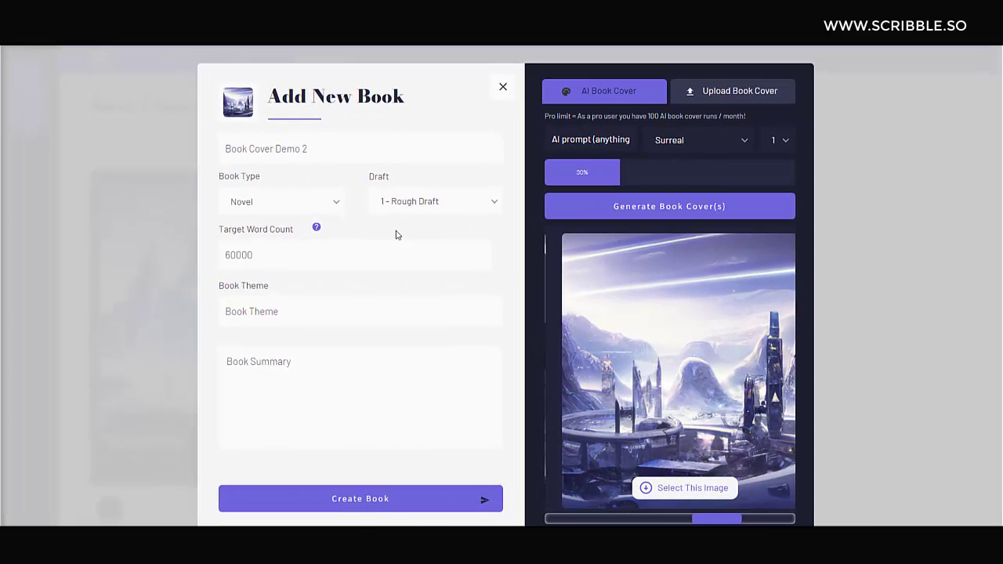
# Create Book Cover Demo 2 with the snowy futuristic city cover.
pyautogui.click(357, 499)
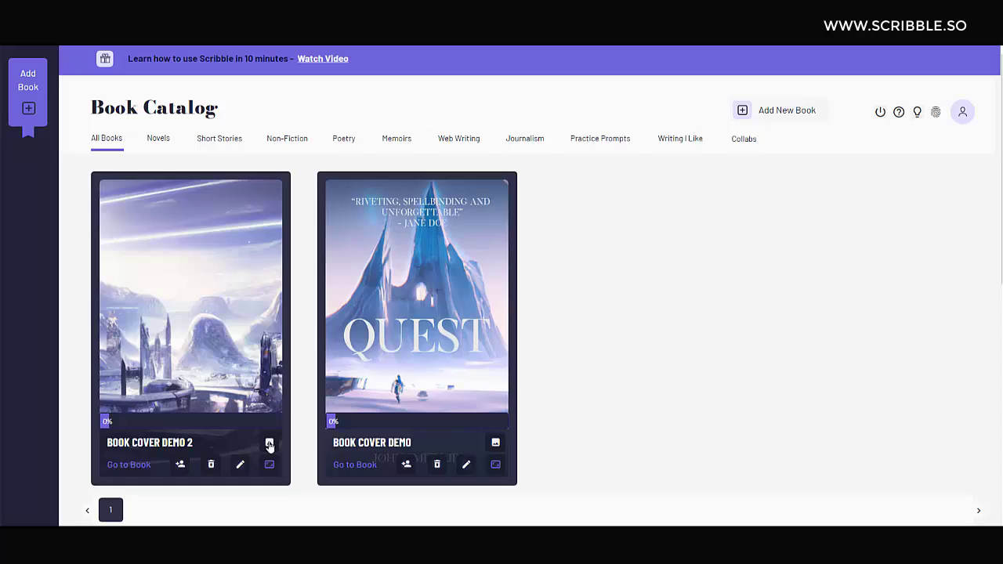
# Open the AI Book Cover Images gallery from the Book Cover Demo 2 card.
pyautogui.click(268, 444)
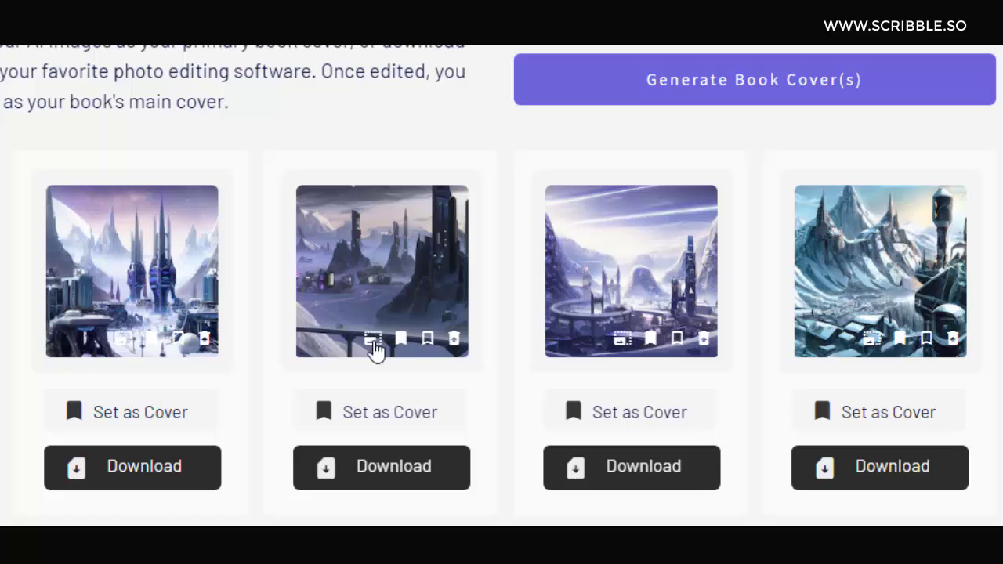
# Download the second generated cover image and open the downloaded my_file (7).jfif.
pyautogui.click(371, 345)
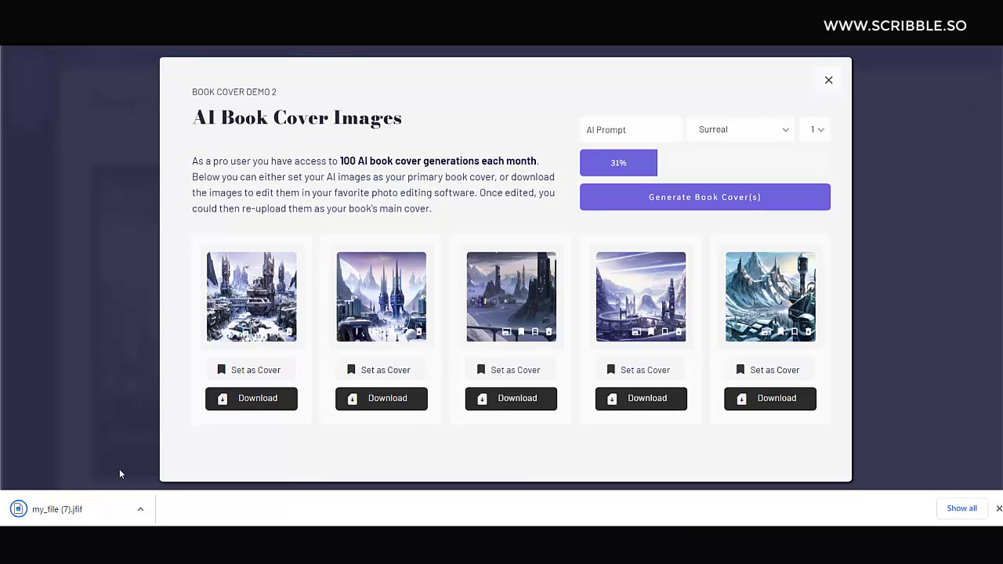
pyautogui.click(54, 513)
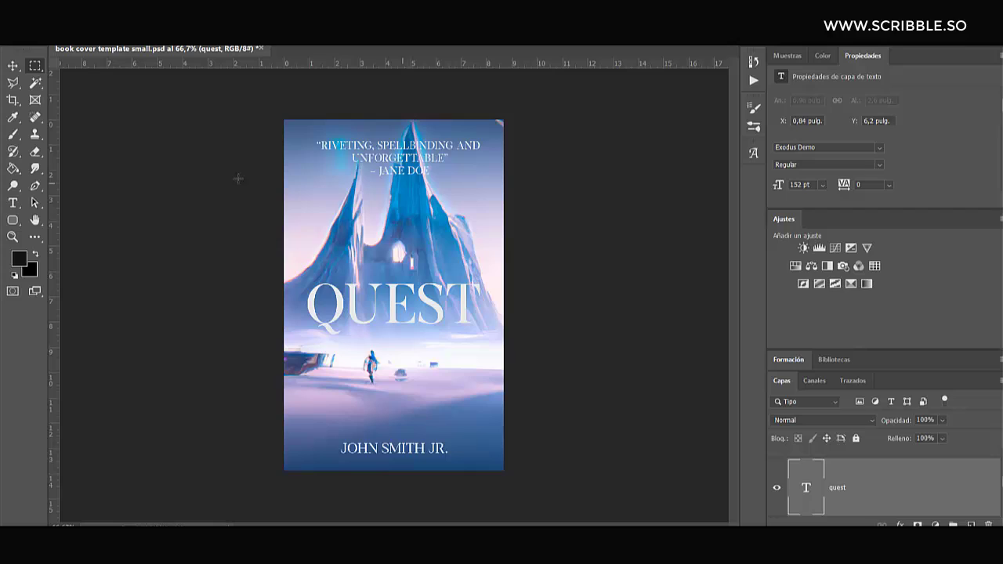
pyautogui.click(13, 202)
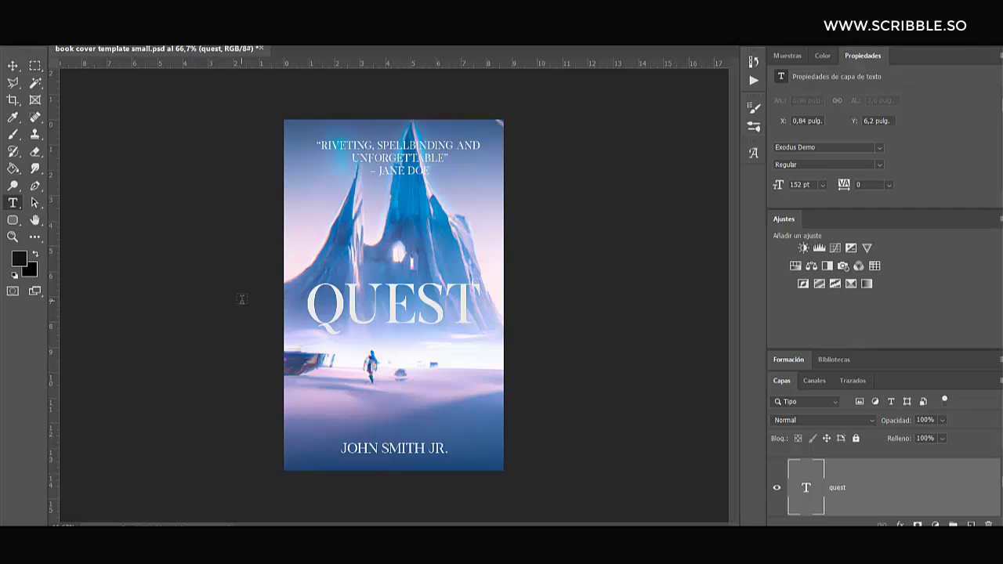
pyautogui.click(308, 304)
pyautogui.moveTo(309, 304); pyautogui.dragTo(479, 302)
pyautogui.write('TITLE')
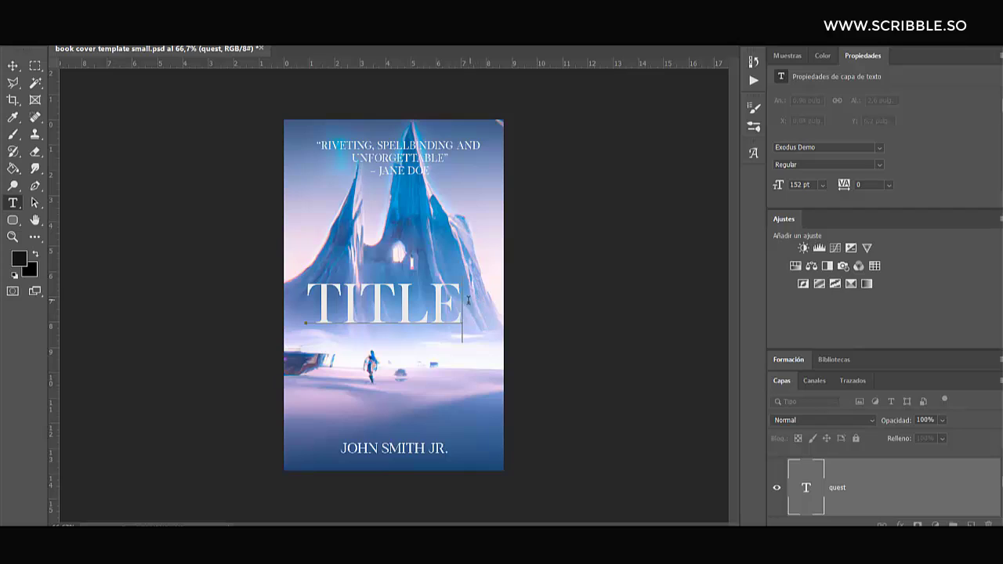
pyautogui.moveTo(463, 302); pyautogui.dragTo(308, 302)
pyautogui.write('QUEST')
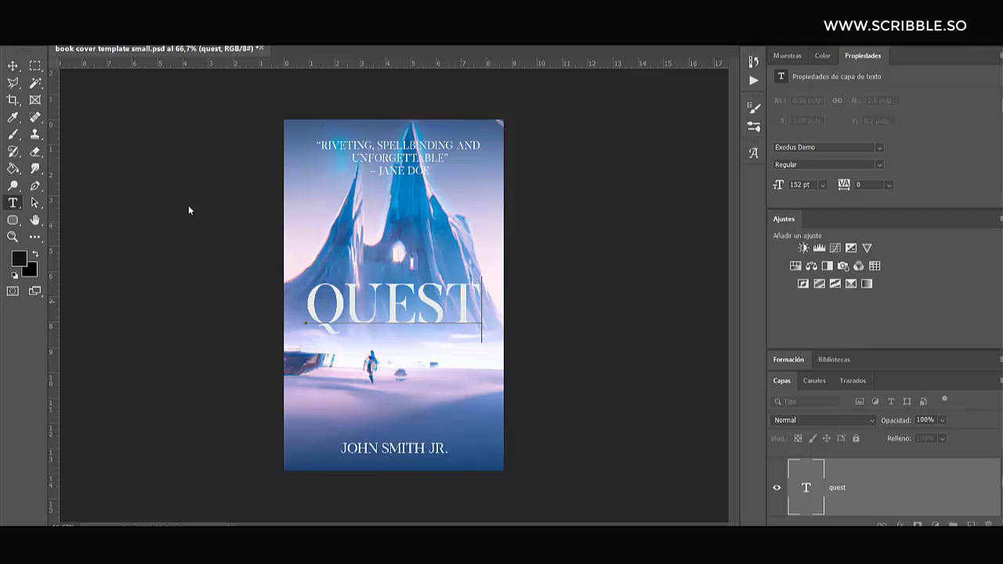
pyautogui.press('Escape')
pyautogui.press('v')
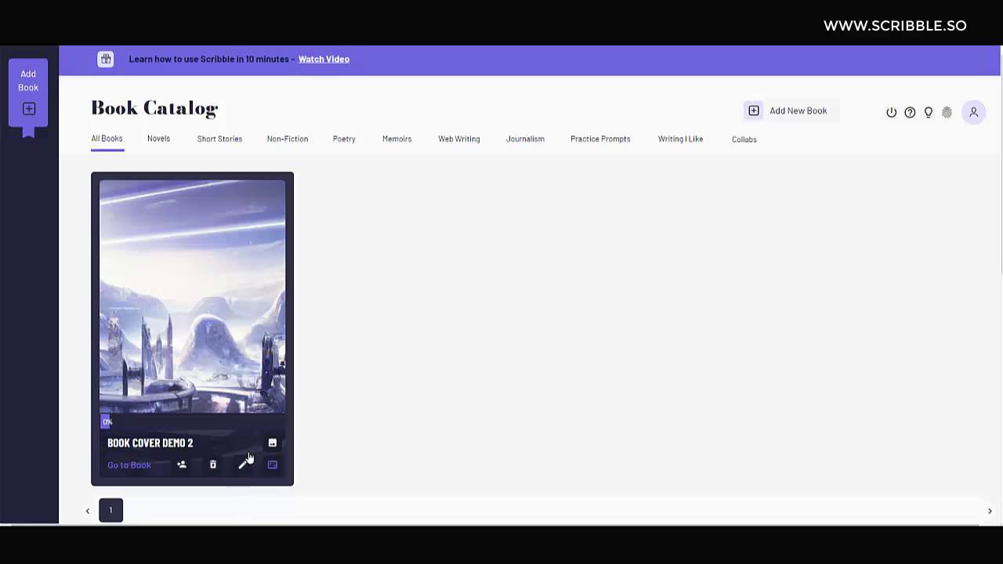
# Replace Book Cover Demo 2's cover with the uploaded QUEST design and save the book information.
pyautogui.click(241, 465)
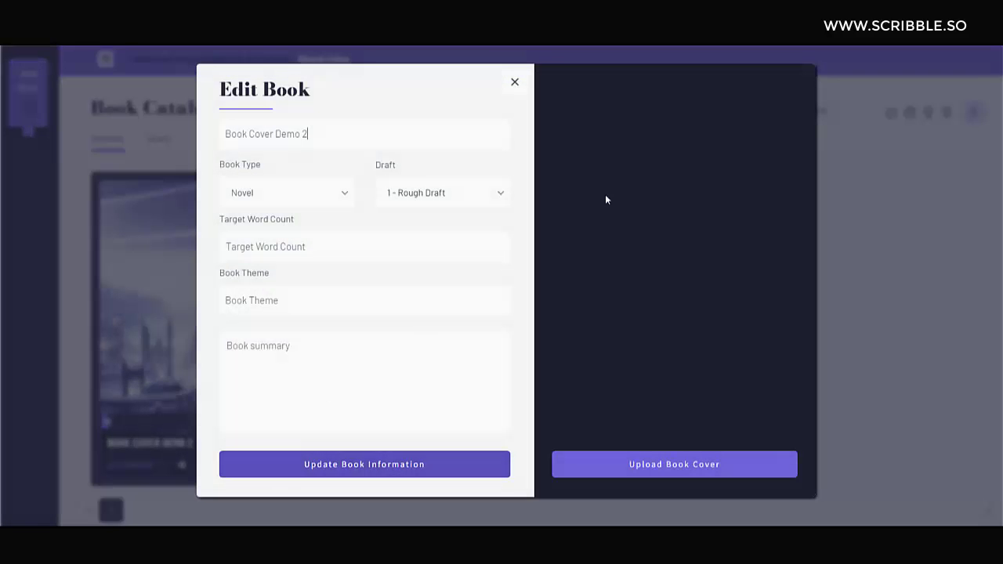
pyautogui.click(672, 464)
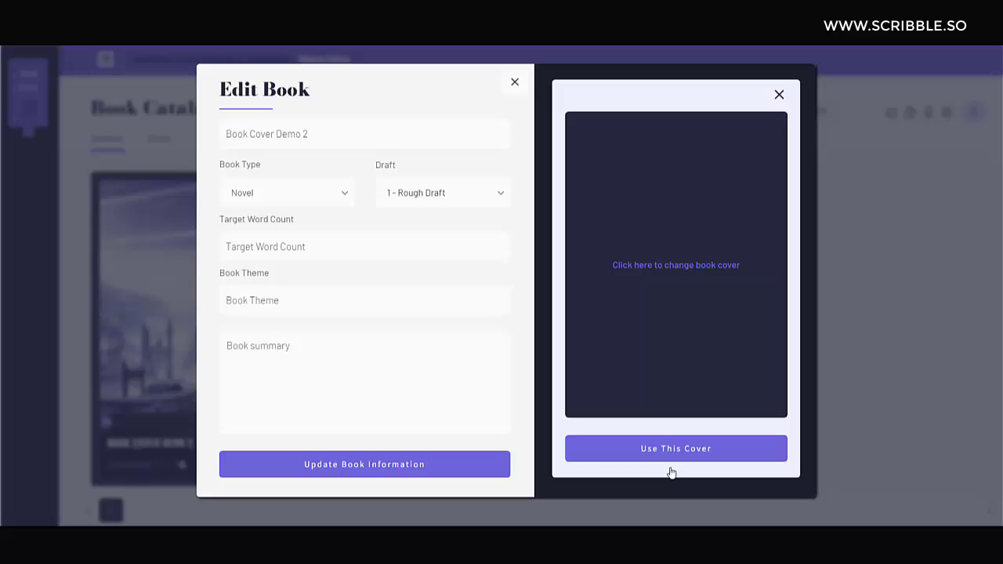
pyautogui.click(657, 448)
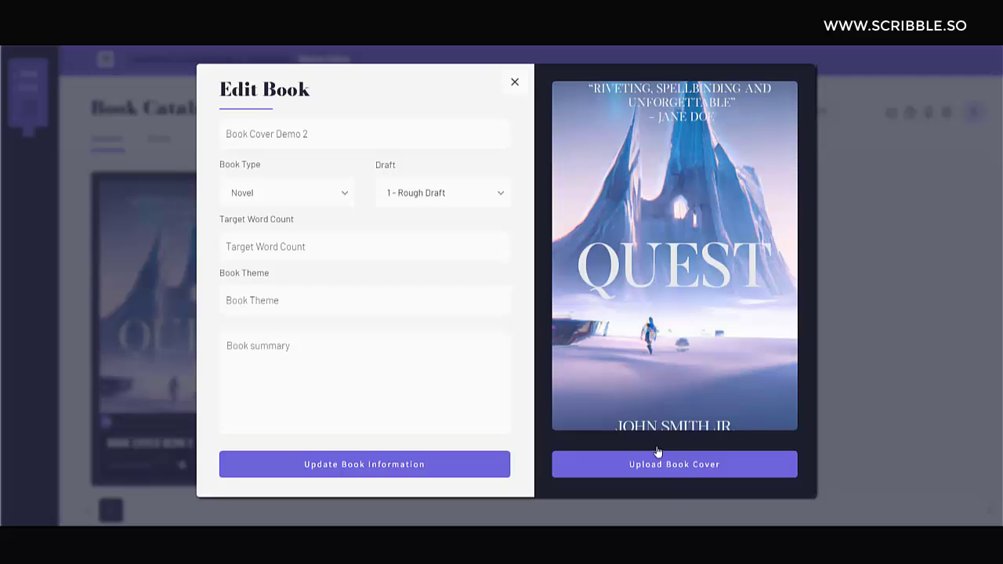
pyautogui.click(374, 465)
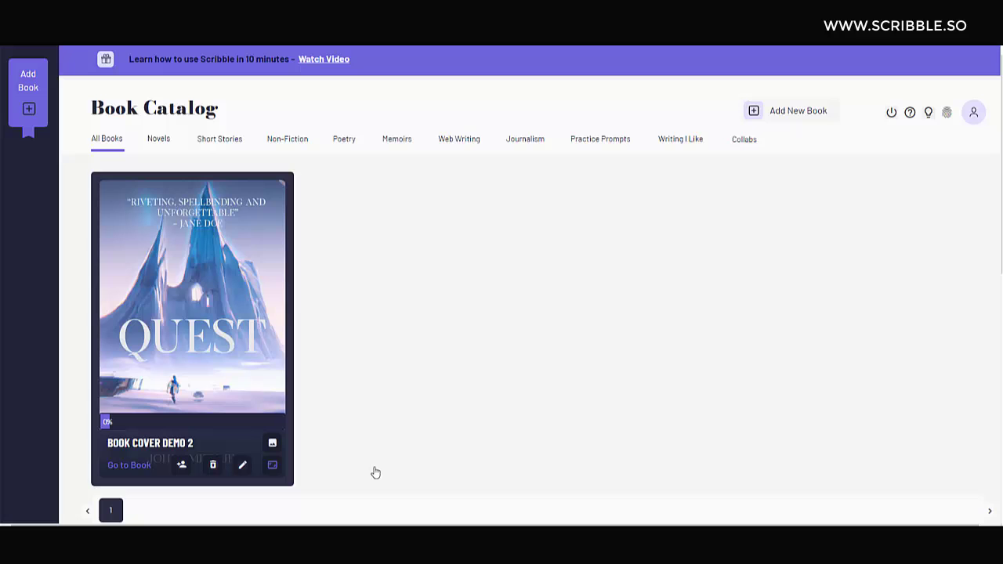
# Make the third generated image, the dark snowy mountain city, the book's cover.
pyautogui.click(272, 443)
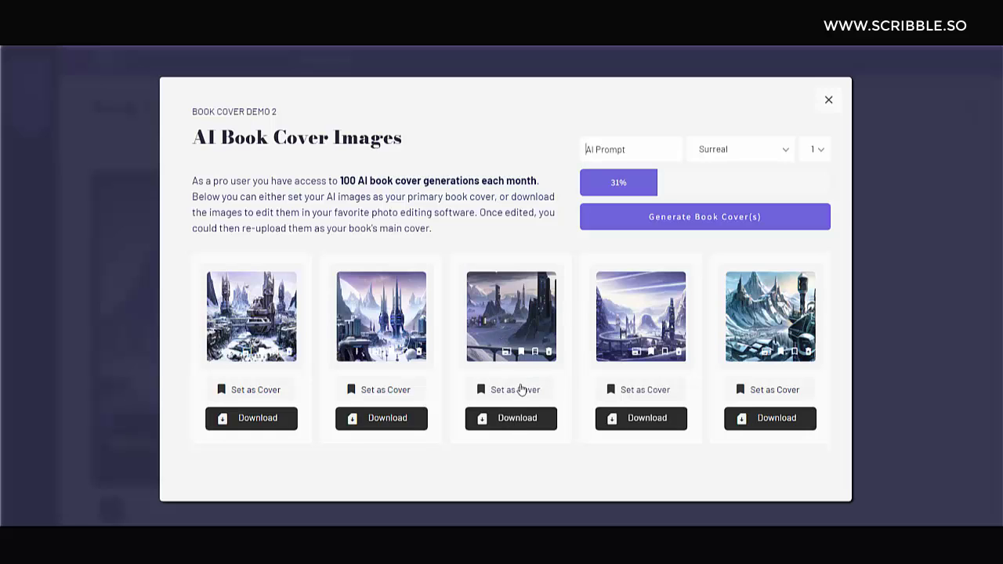
pyautogui.click(508, 392)
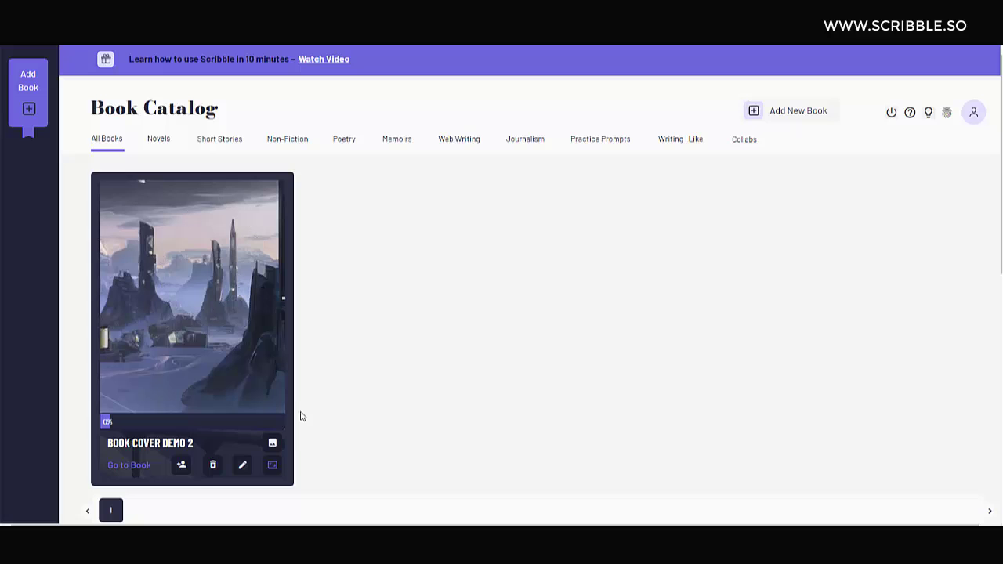
pyautogui.click(272, 443)
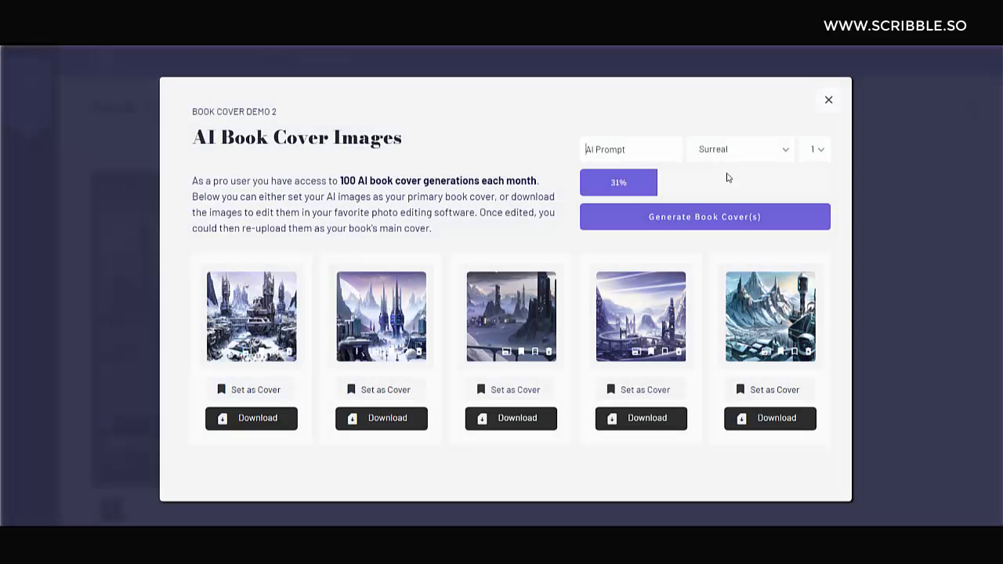
# Begin a new AI cover prompt with 'mo', then close the cover image gallery.
pyautogui.click(615, 154)
pyautogui.write('mo')
pyautogui.click(913, 358)
pyautogui.click(210, 304)
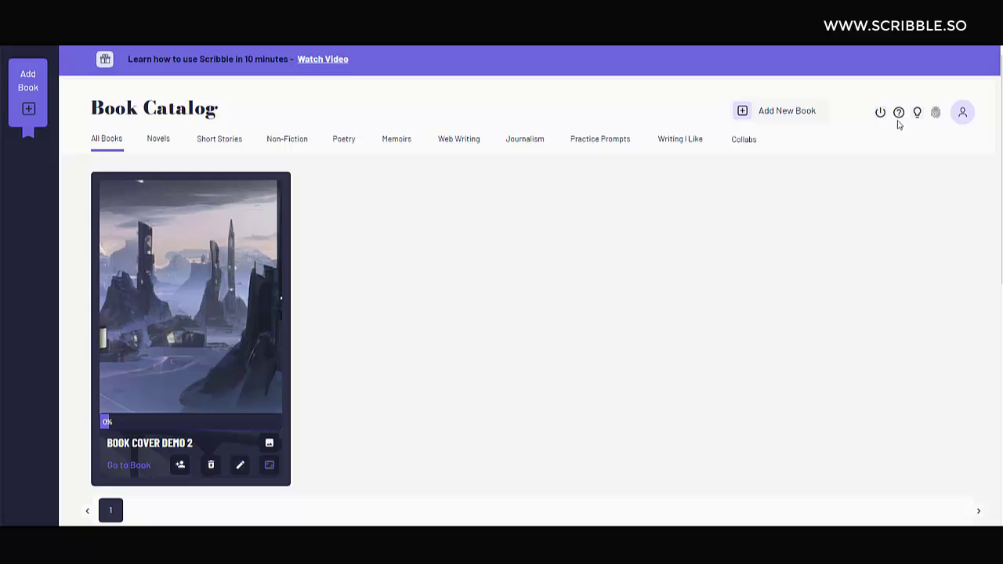
# Bring up Scribble's how-to tutorial video from the header's help icon.
pyautogui.click(899, 114)
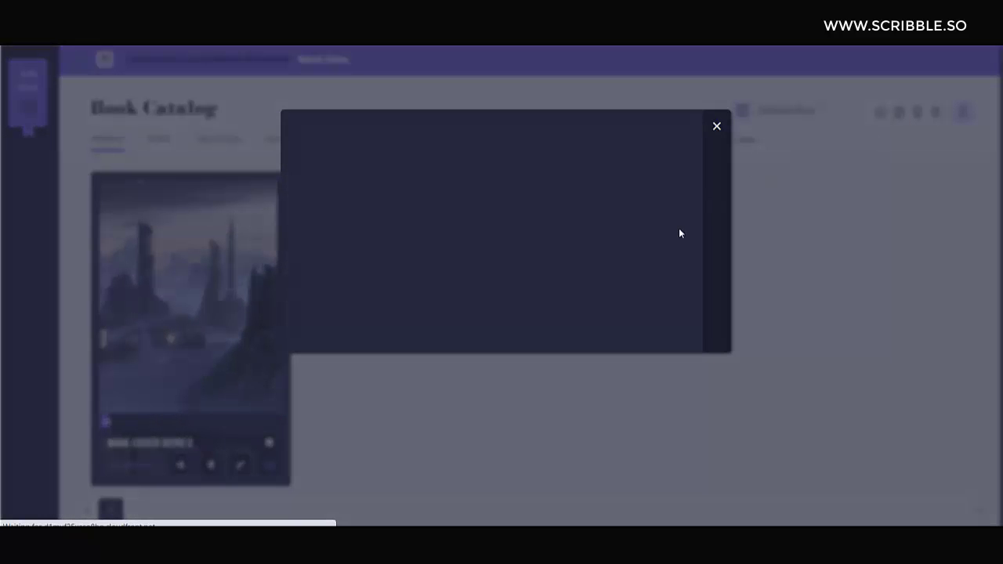